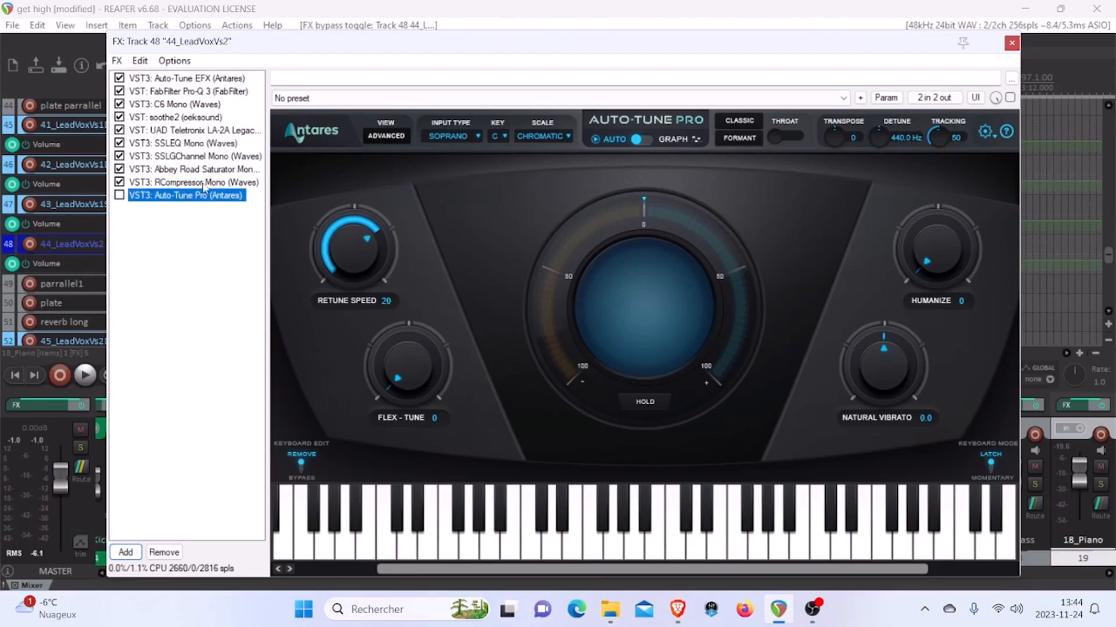
Step: Set the Auto-Tune Pro input type to Alto/Tenor and the key and scale to Eb minor
{"action": "left_click", "coordinate": [458, 139]}
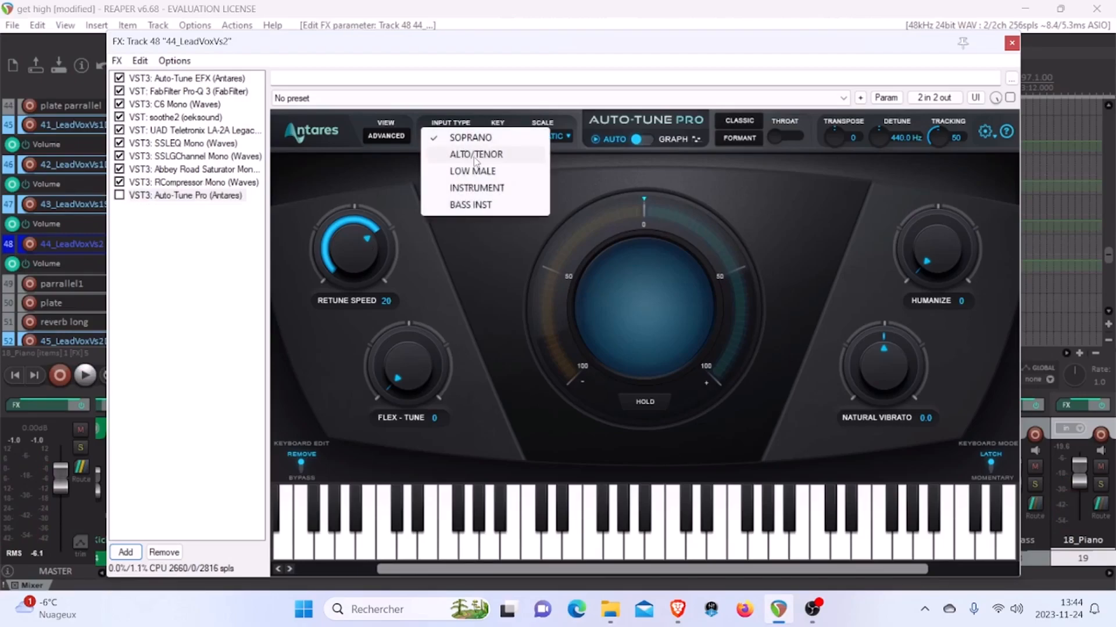
{"action": "left_click", "coordinate": [473, 154]}
{"action": "left_click", "coordinate": [457, 135]}
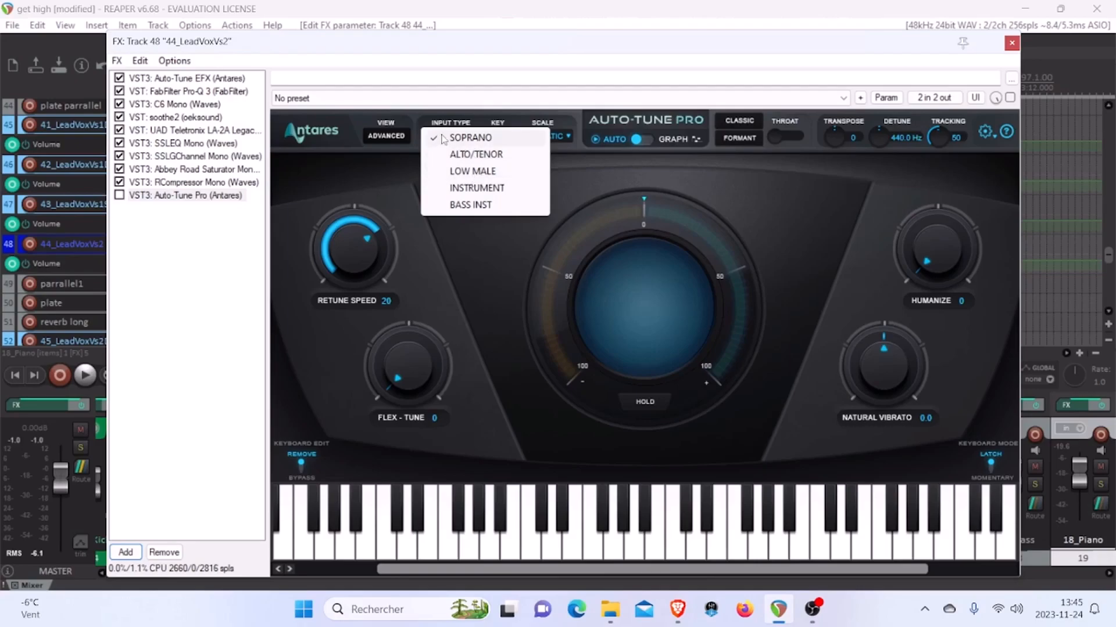
{"action": "left_click", "coordinate": [470, 156]}
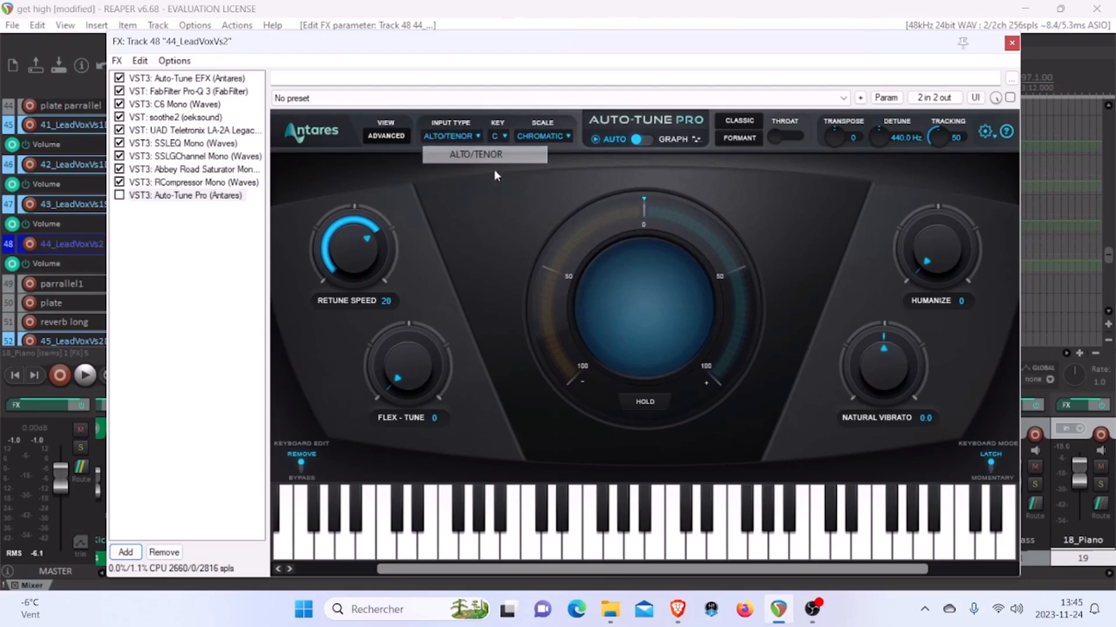
{"action": "left_click", "coordinate": [505, 138]}
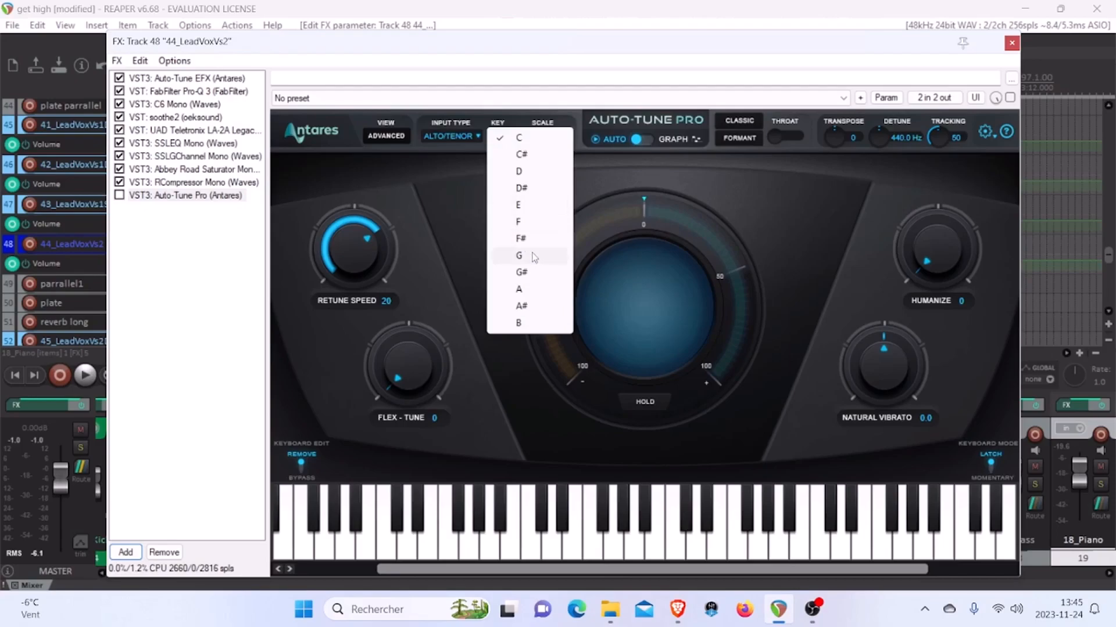
{"action": "left_click", "coordinate": [526, 189]}
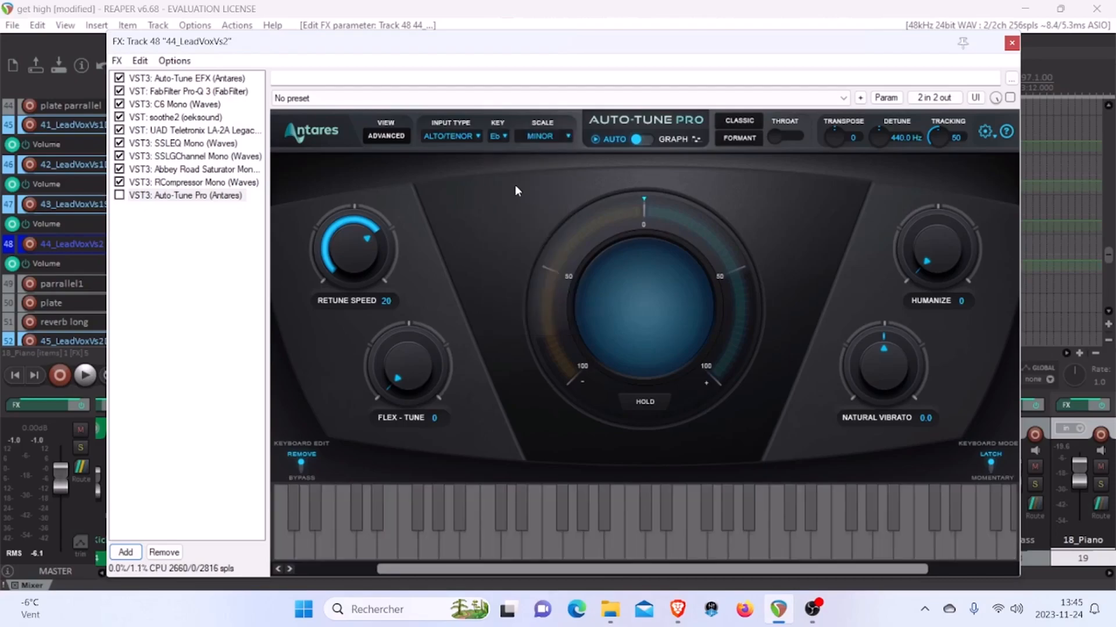
Step: Enable formant correction, audition a throat length of 77 during playback, and return the throat length to 100
{"action": "left_click", "coordinate": [740, 138]}
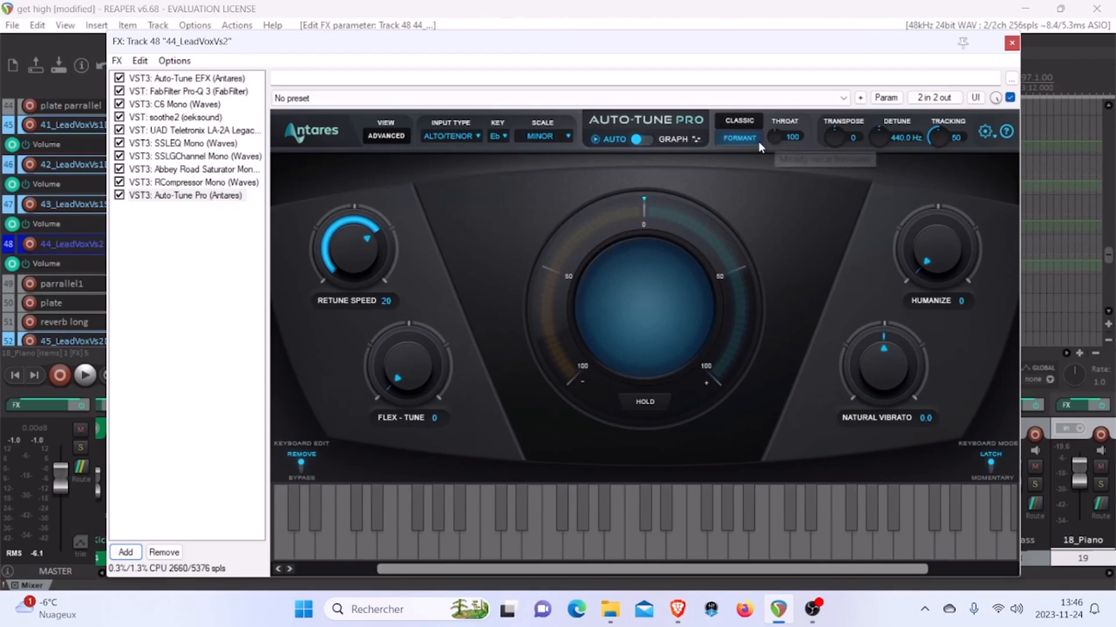
{"action": "key", "text": "space"}
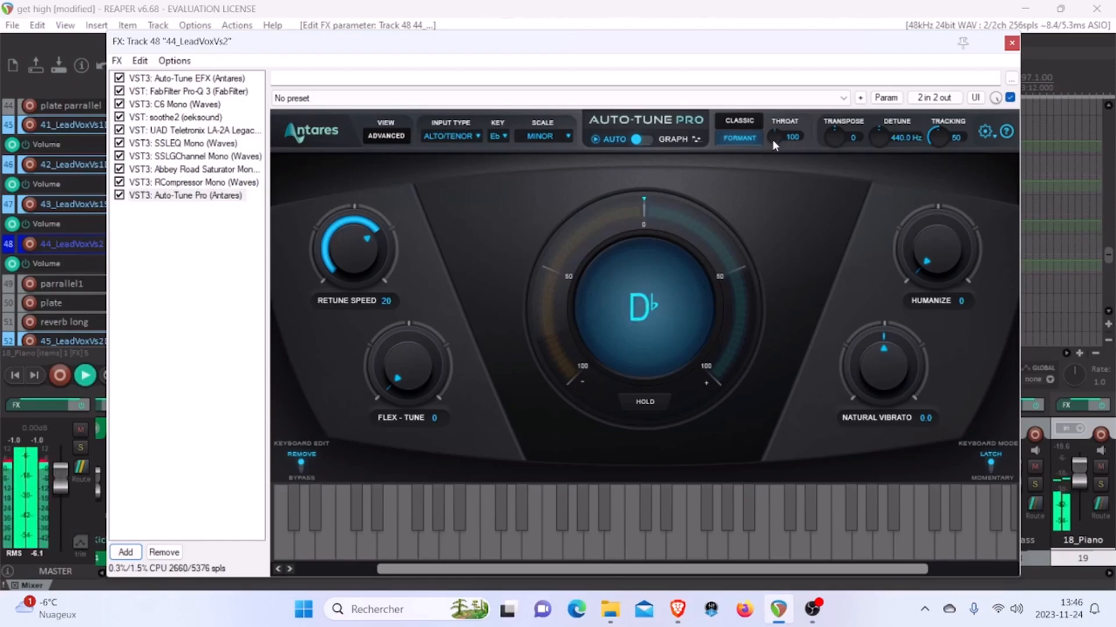
{"action": "left_click_drag", "start_coordinate": [773, 140], "coordinate": [786, 183]}
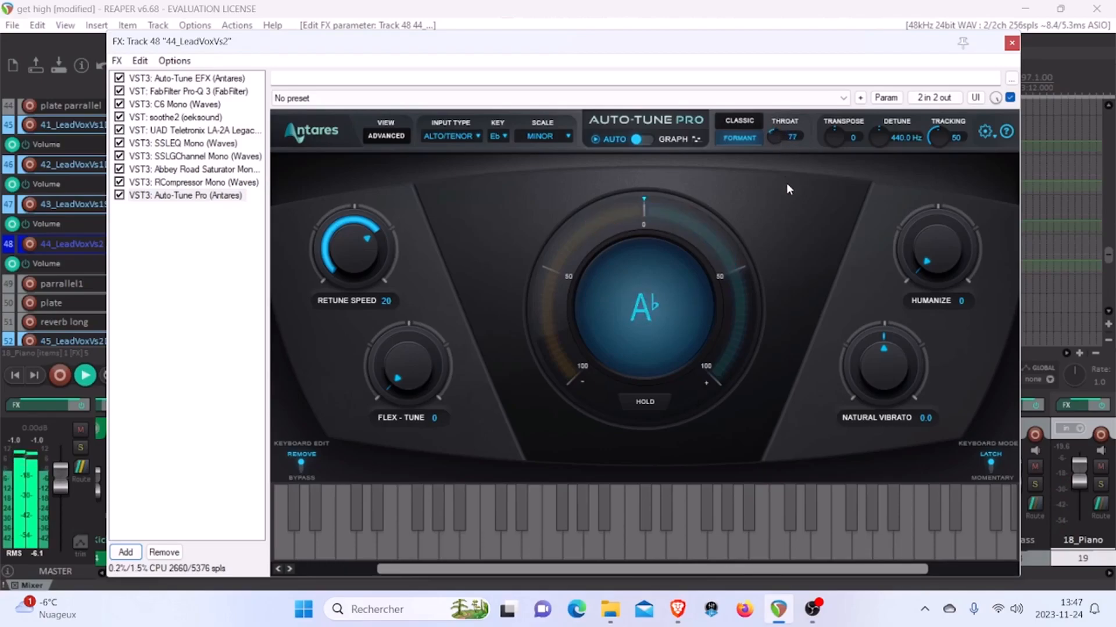
{"action": "left_click_drag", "start_coordinate": [786, 182], "coordinate": [748, 138]}
{"action": "key", "text": "space"}
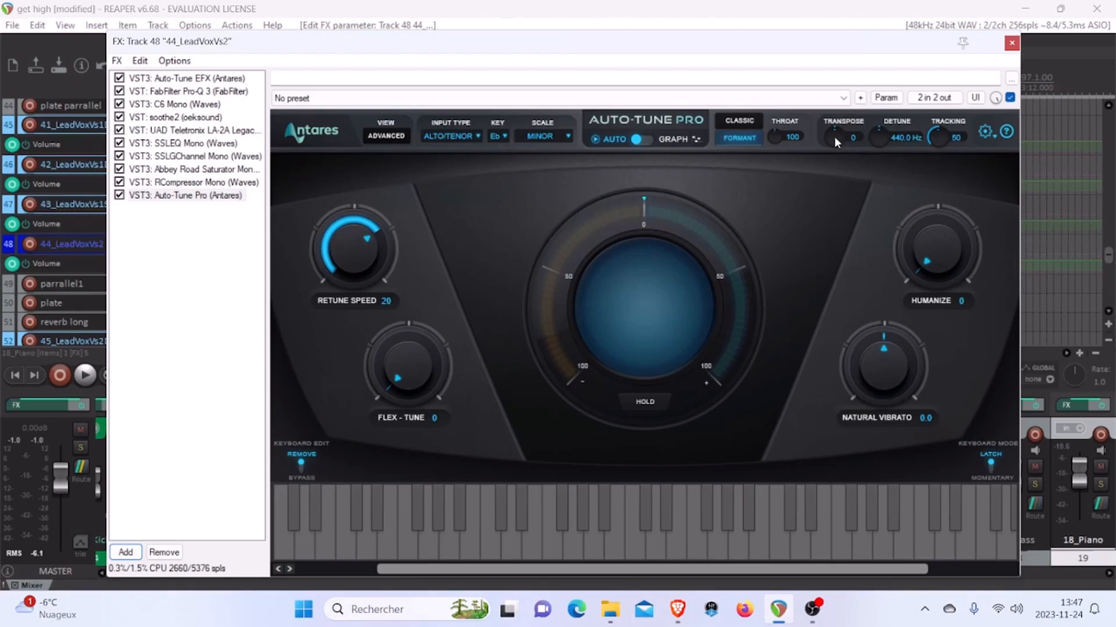
Step: Try out the transpose control on the lead vocal during playback, returning it to 0
{"action": "key", "text": "space"}
{"action": "mouse_move", "coordinate": [833, 135]}
{"action": "left_mouse_down"}
{"action": "mouse_move", "coordinate": [864, 243]}
{"action": "mouse_move", "coordinate": [829, 168]}
{"action": "mouse_move", "coordinate": [819, 71]}
{"action": "mouse_move", "coordinate": [833, 136]}
{"action": "left_mouse_up"}
{"action": "key", "text": "space"}
Step: View the plug-ins matching "auto" in the effect browser of track 48 and close it
{"action": "left_click", "coordinate": [126, 552]}
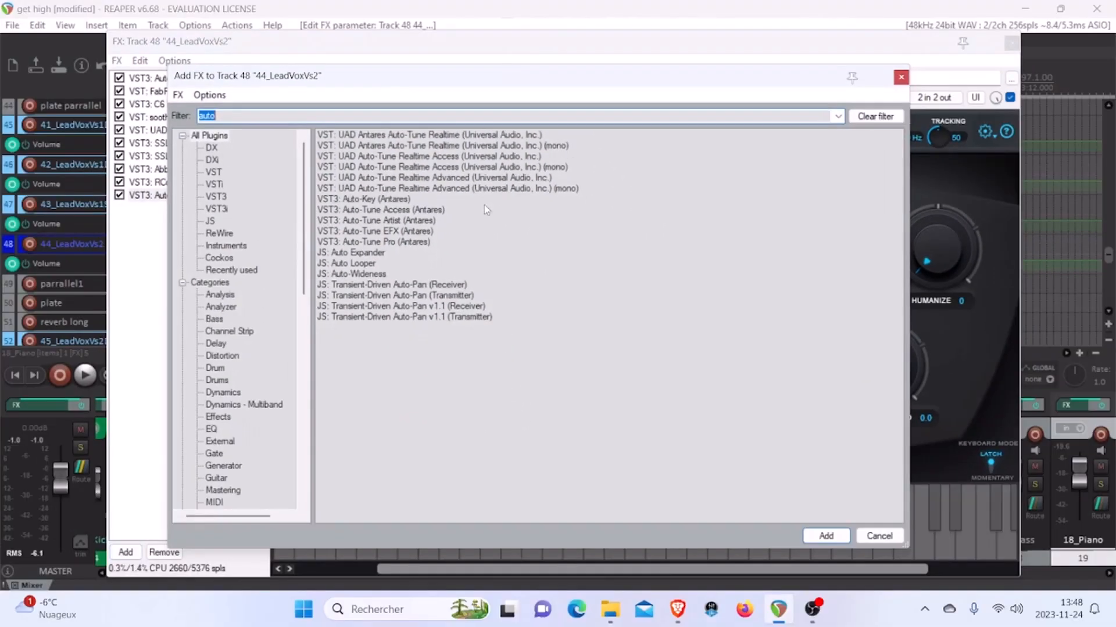
{"action": "double_click", "coordinate": [302, 282]}
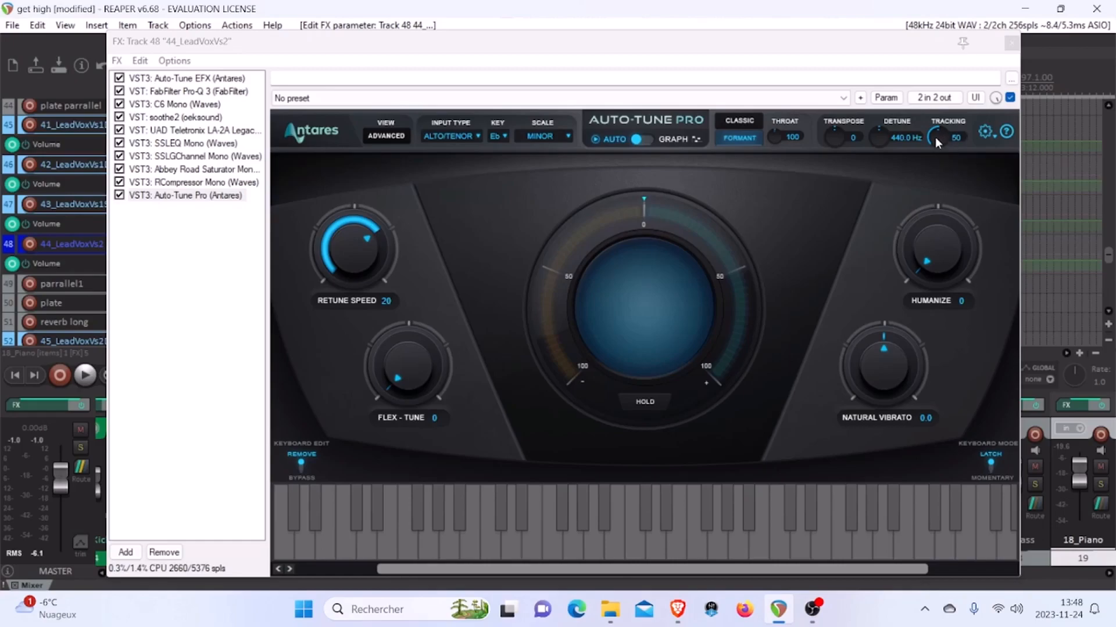
Step: Compare tracking values of 1 and 88 on the vocal during playback, and return tracking to 50
{"action": "key", "text": "space"}
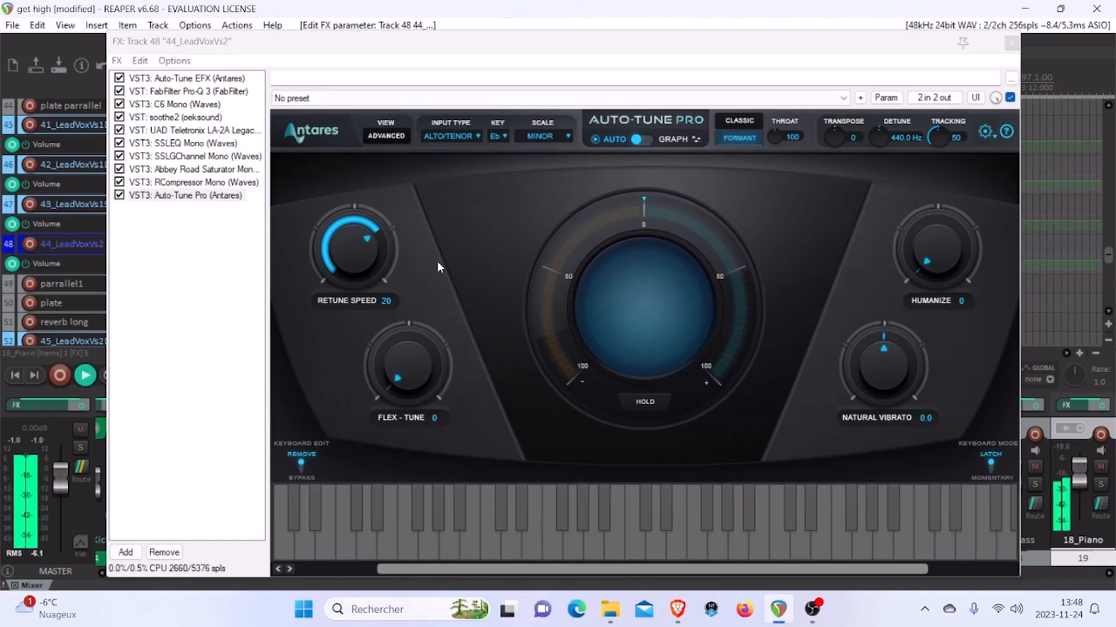
{"action": "left_click_drag", "start_coordinate": [937, 126], "coordinate": [921, 34]}
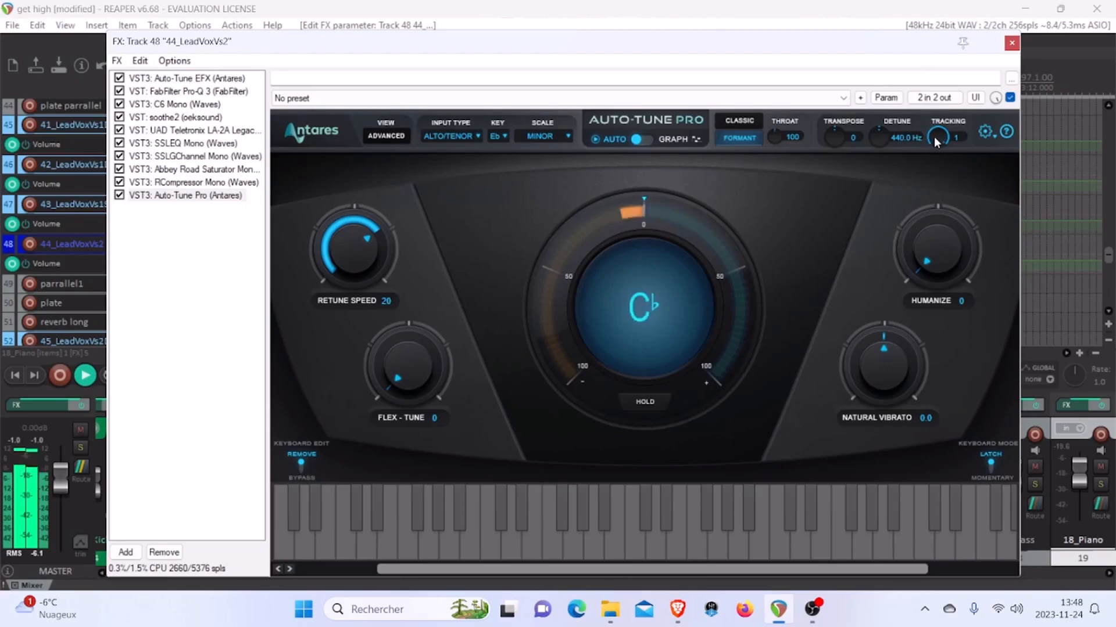
{"action": "left_click_drag", "start_coordinate": [934, 139], "coordinate": [981, 316]}
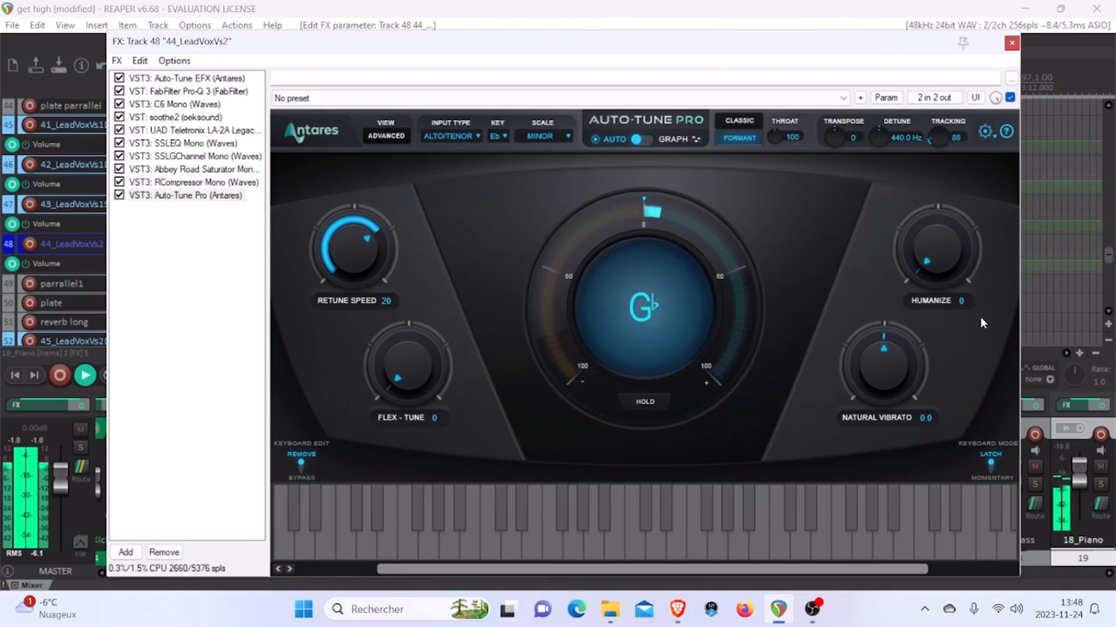
{"action": "mouse_move", "coordinate": [927, 151]}
{"action": "left_mouse_down"}
{"action": "mouse_move", "coordinate": [939, 139]}
{"action": "mouse_move", "coordinate": [938, 65]}
{"action": "mouse_move", "coordinate": [937, 138]}
{"action": "left_mouse_up"}
{"action": "key", "text": "space"}
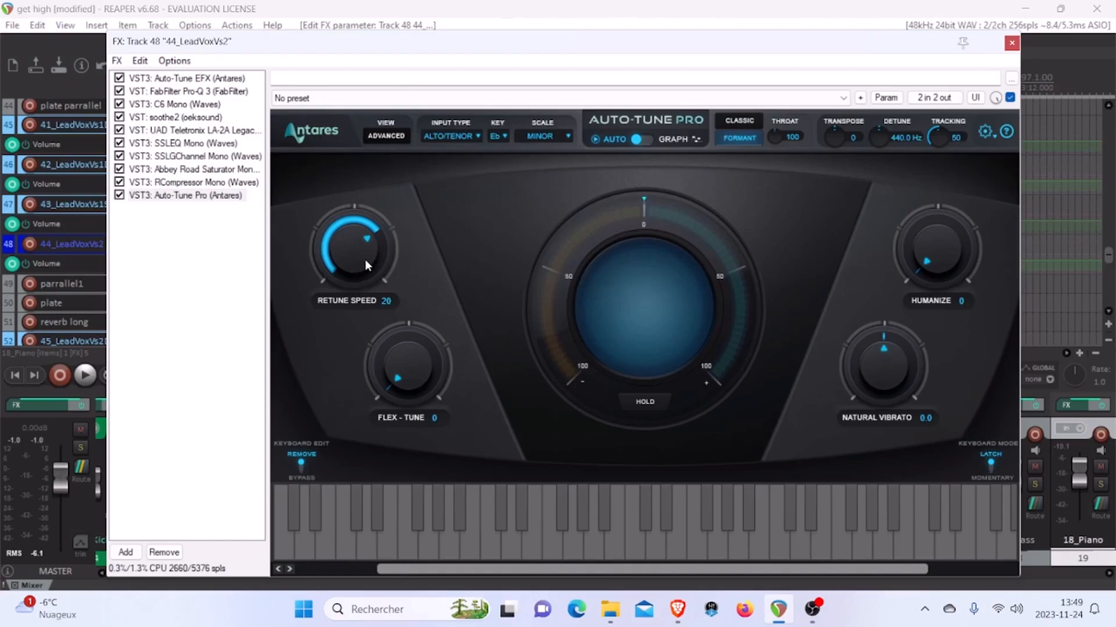
Step: Set the retune speed to 0, compare it with 41 during playback, and return it to 0
{"action": "left_click_drag", "start_coordinate": [363, 259], "coordinate": [363, 290]}
{"action": "key", "text": "space"}
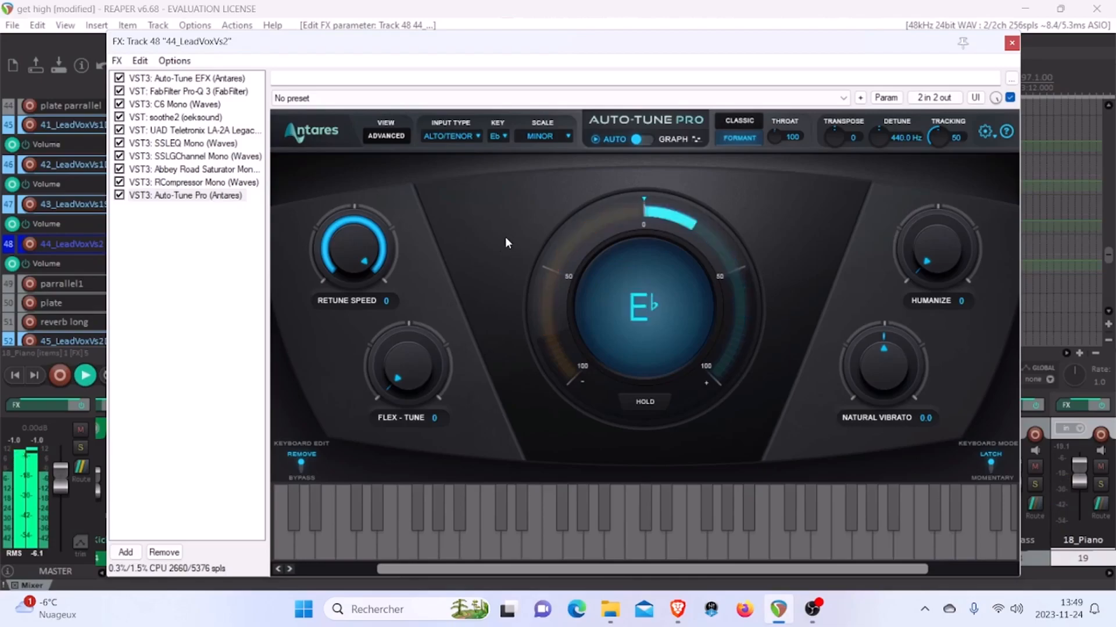
{"action": "left_click_drag", "start_coordinate": [354, 248], "coordinate": [379, 341]}
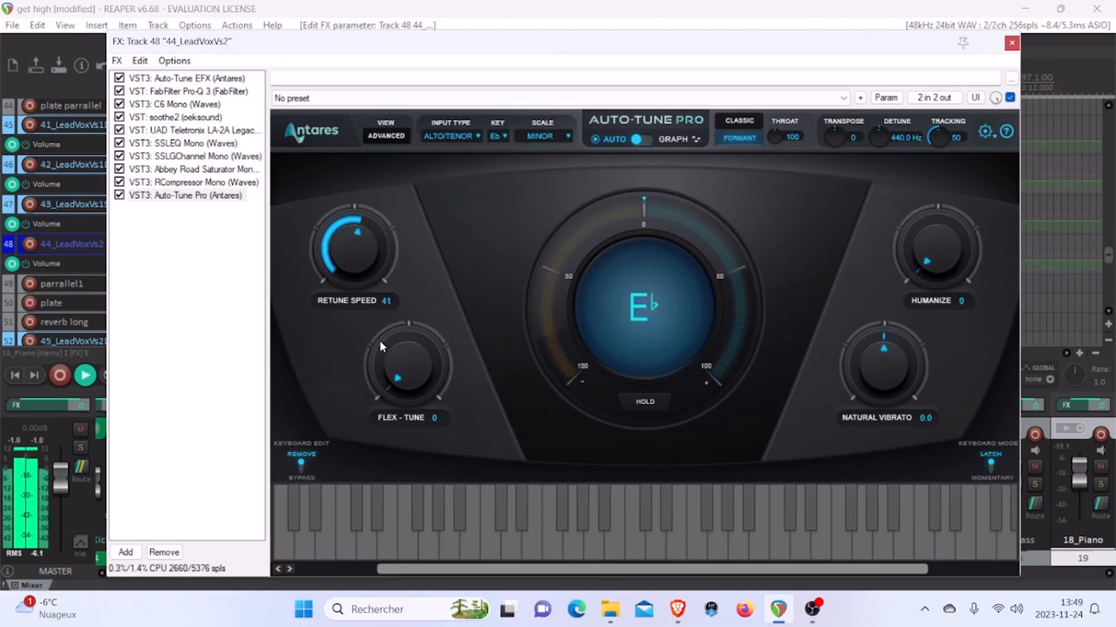
{"action": "left_click_drag", "start_coordinate": [379, 341], "coordinate": [339, 162]}
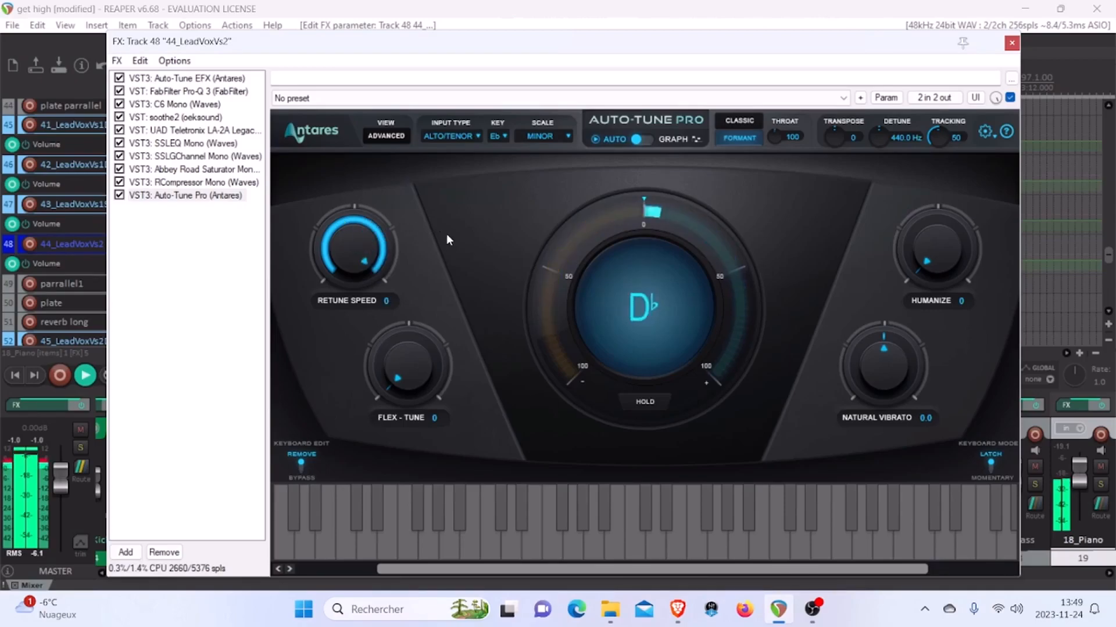
{"action": "key", "text": "space"}
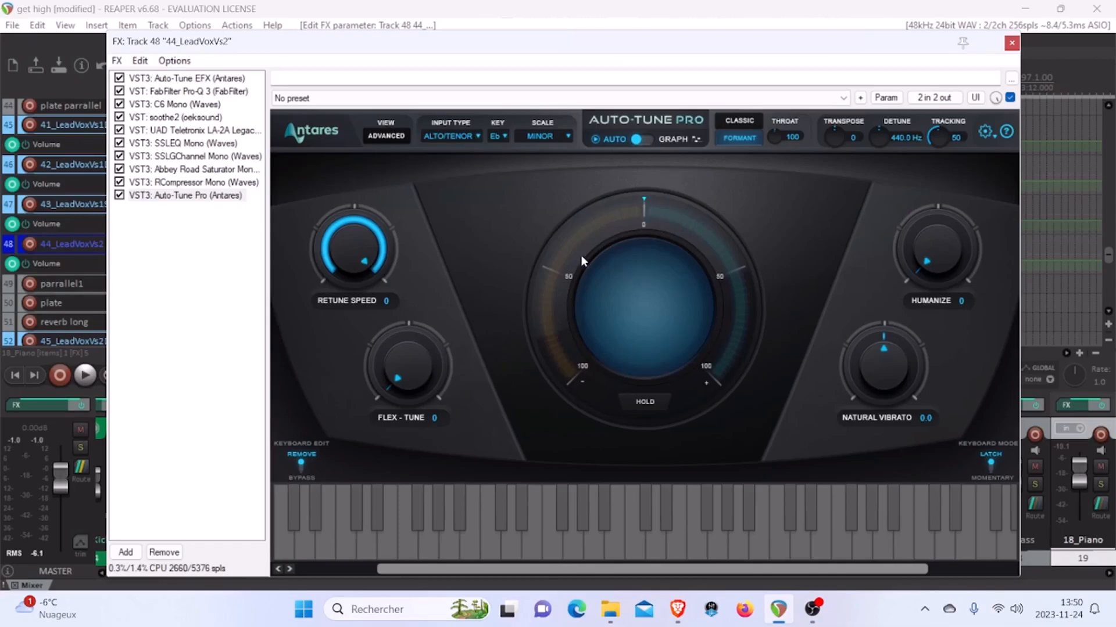
Step: Audition a Flex-Tune amount of 100 during playback and reset Flex-Tune to 0
{"action": "key", "text": "space"}
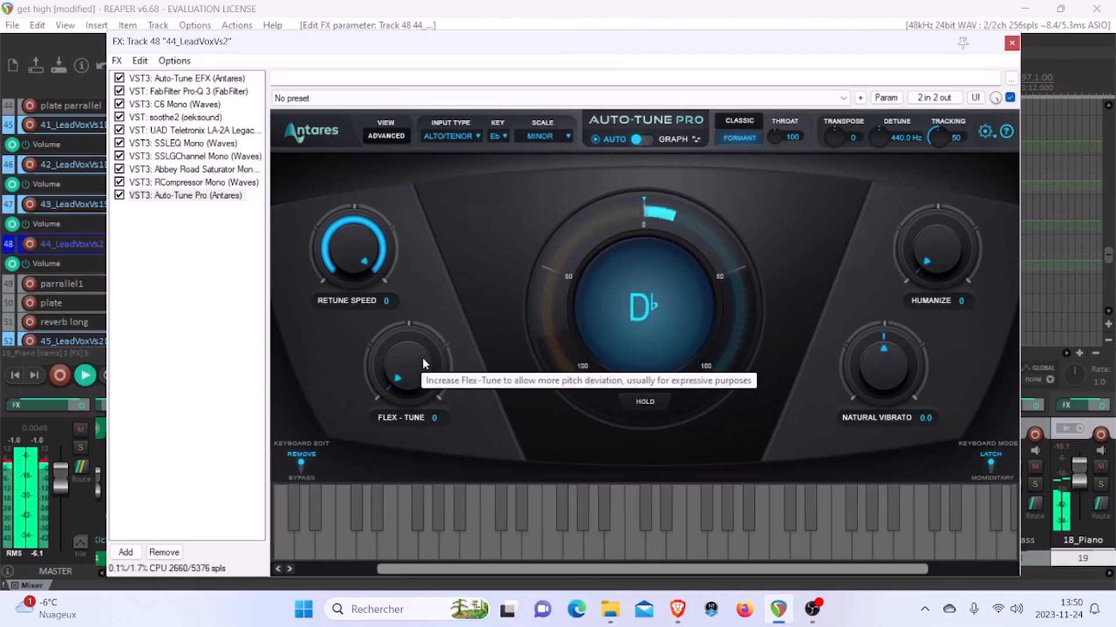
{"action": "left_click_drag", "start_coordinate": [412, 372], "coordinate": [426, 226]}
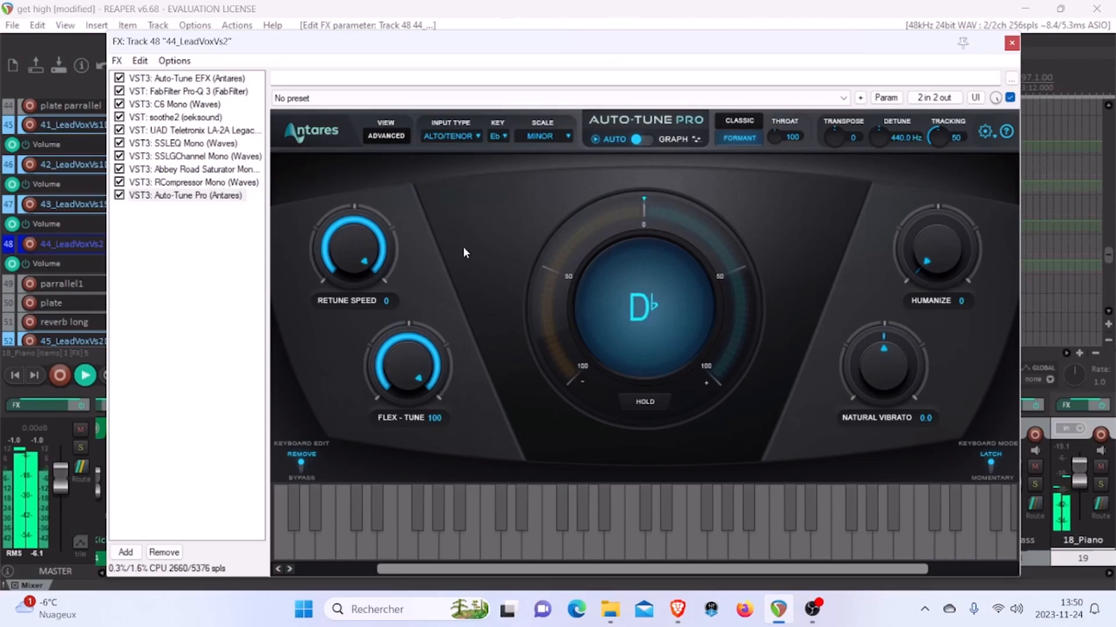
{"action": "key", "text": "space"}
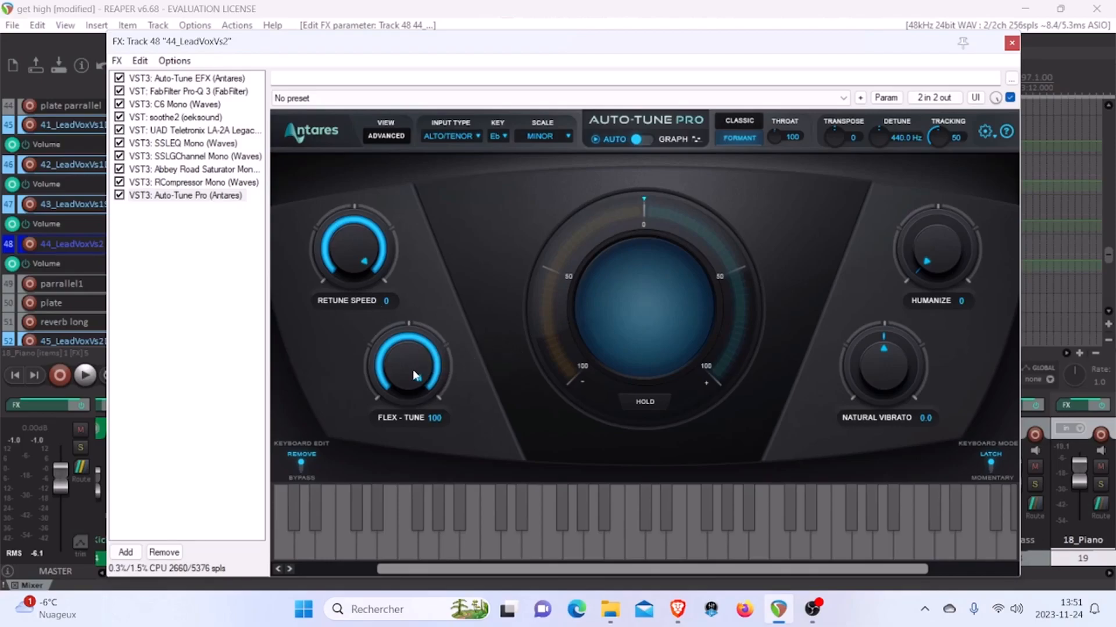
{"action": "left_click_drag", "start_coordinate": [413, 370], "coordinate": [398, 389]}
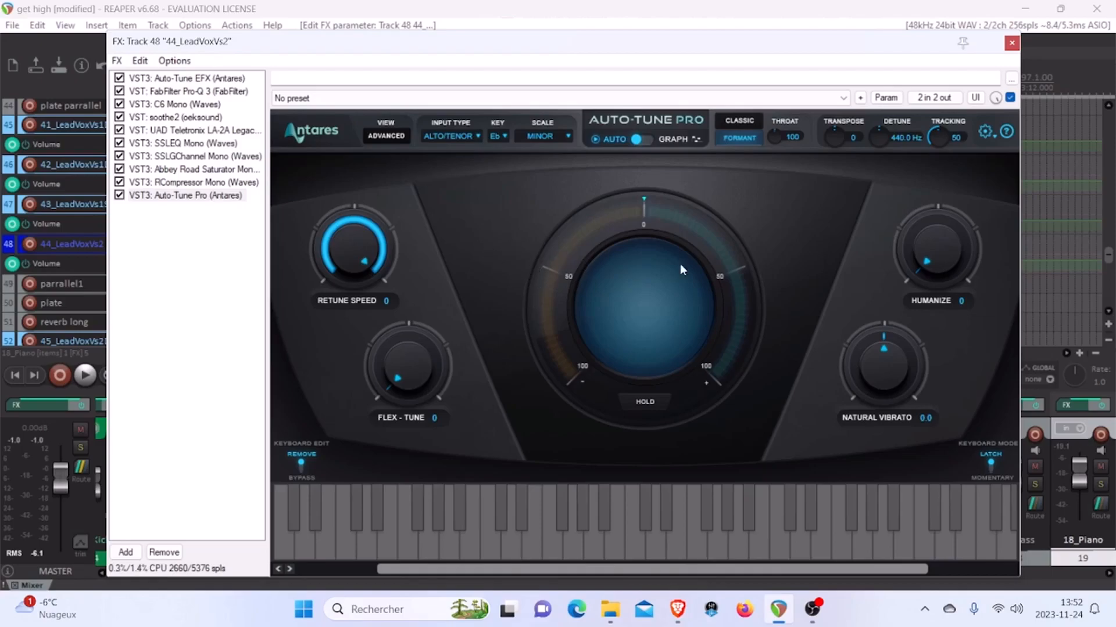
Step: Audition a Humanize amount of 67 during playback and reset Humanize to 0
{"action": "key", "text": "space"}
{"action": "left_click_drag", "start_coordinate": [935, 258], "coordinate": [971, 189]}
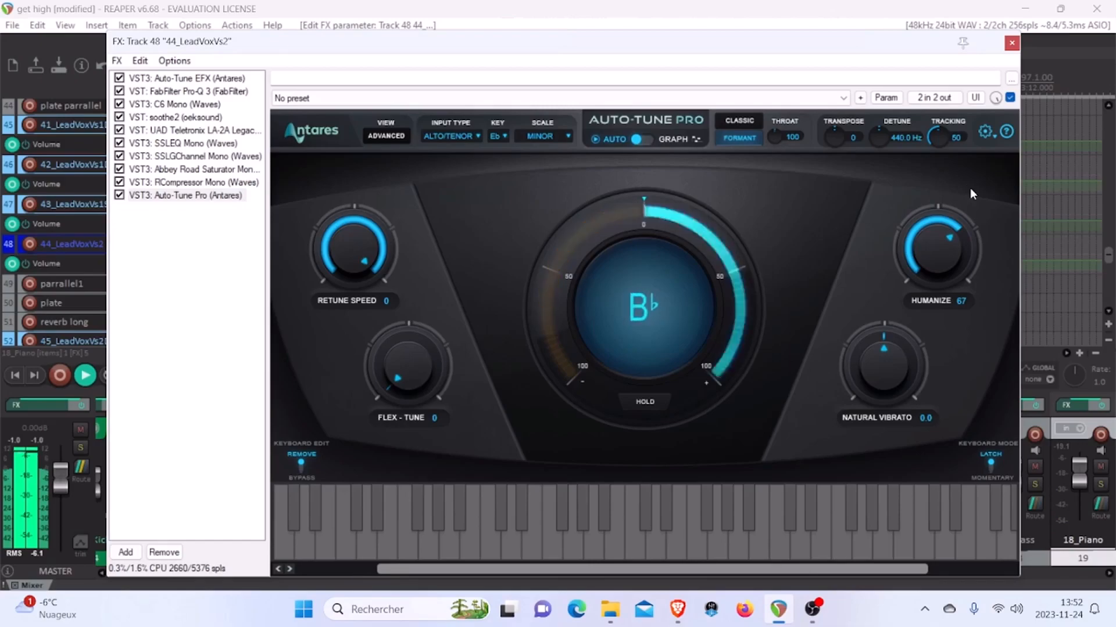
{"action": "key", "text": "space"}
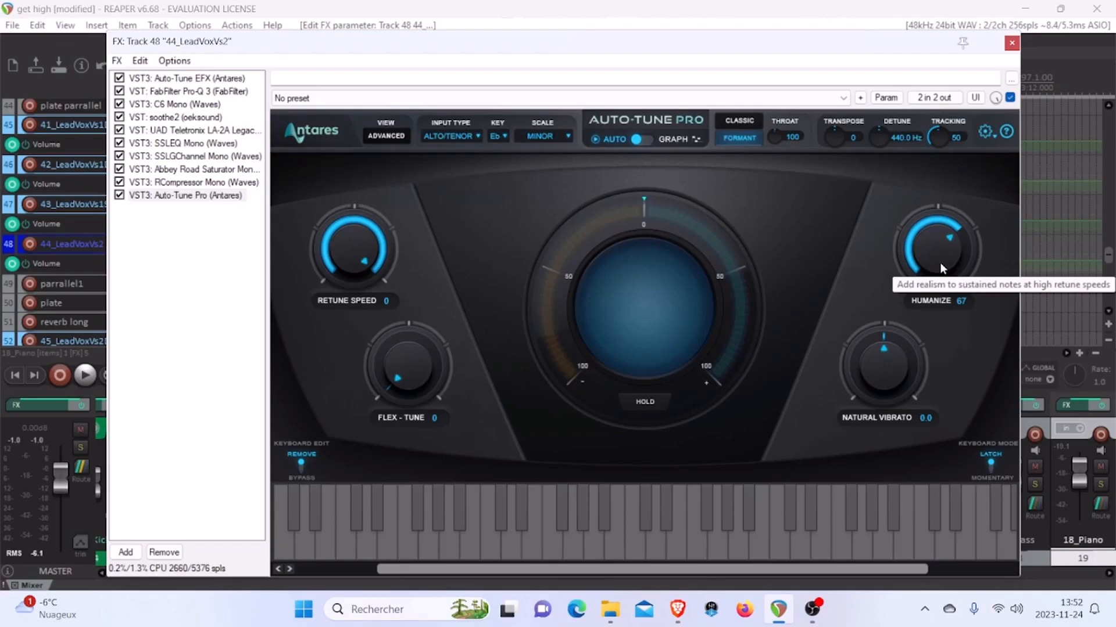
{"action": "left_click_drag", "start_coordinate": [940, 262], "coordinate": [876, 396]}
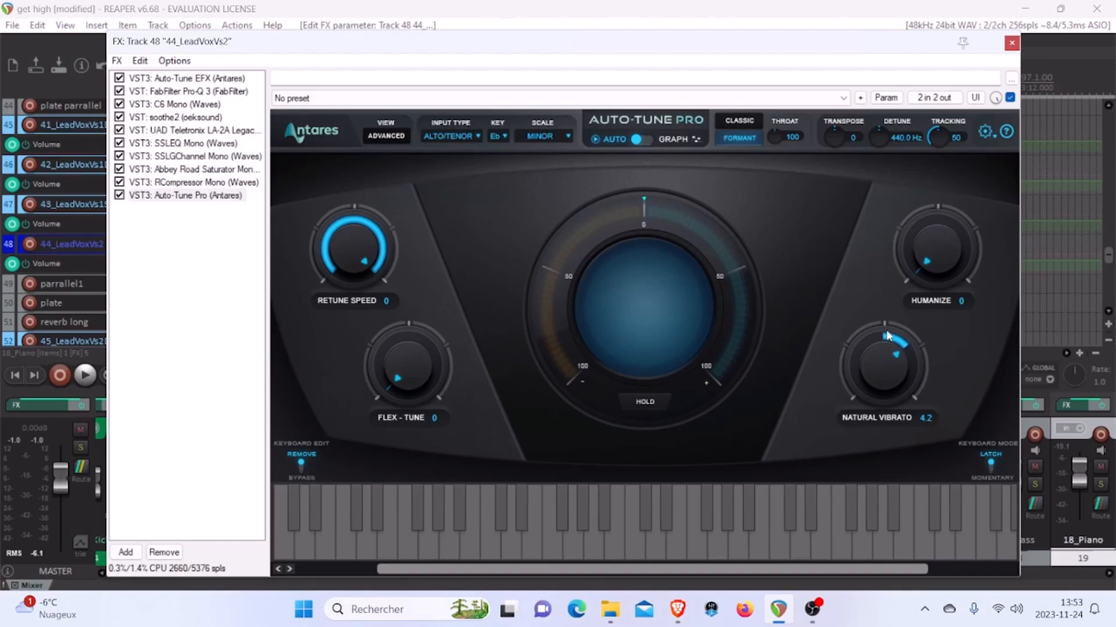
Step: Lower the natural vibrato to -4.9, audition it during playback, and reset it to 0.0
{"action": "left_click_drag", "start_coordinate": [880, 352], "coordinate": [880, 401]}
{"action": "left_click_drag", "start_coordinate": [878, 353], "coordinate": [876, 362]}
{"action": "key", "text": "space"}
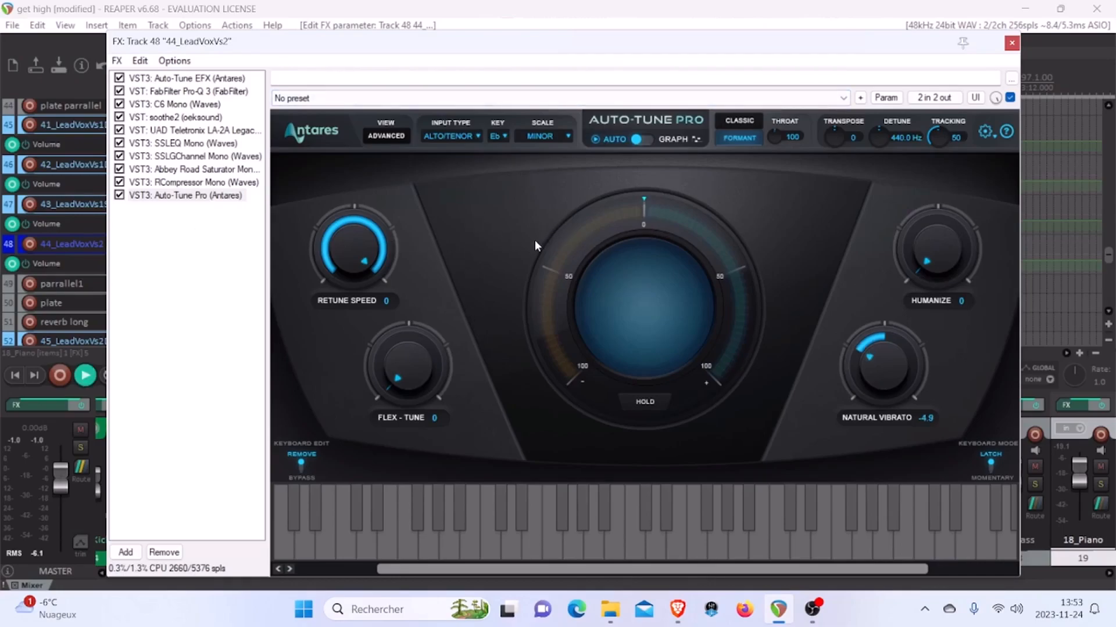
{"action": "left_click_drag", "start_coordinate": [896, 374], "coordinate": [900, 346]}
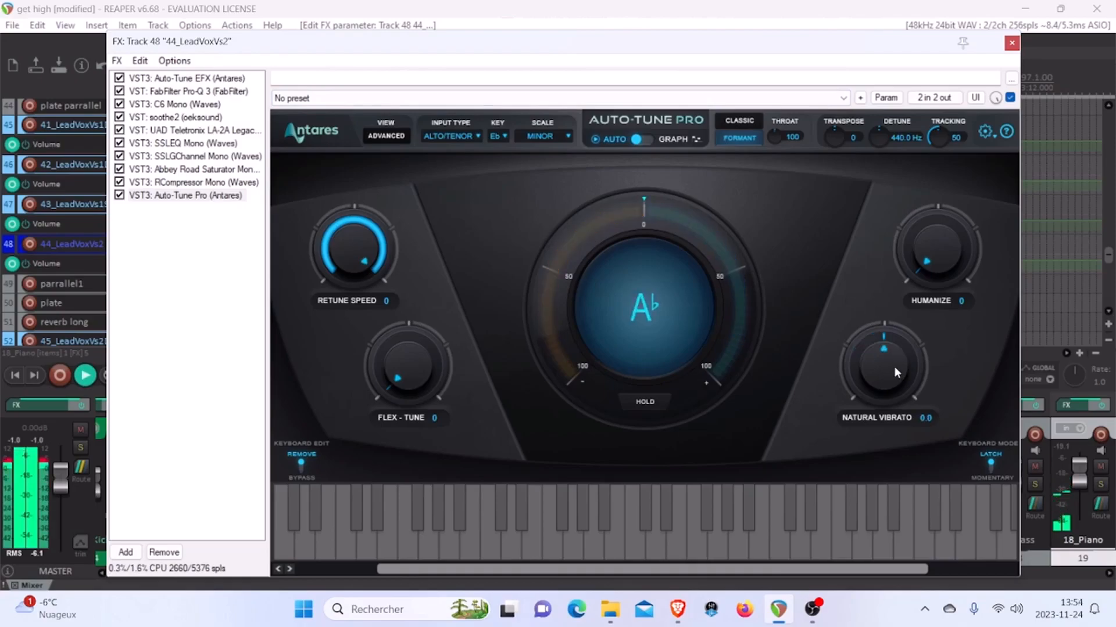
Step: While the song plays, set the retune speed to 24, tracking to 45 and Flex-Tune to 23
{"action": "left_click_drag", "start_coordinate": [356, 250], "coordinate": [364, 304]}
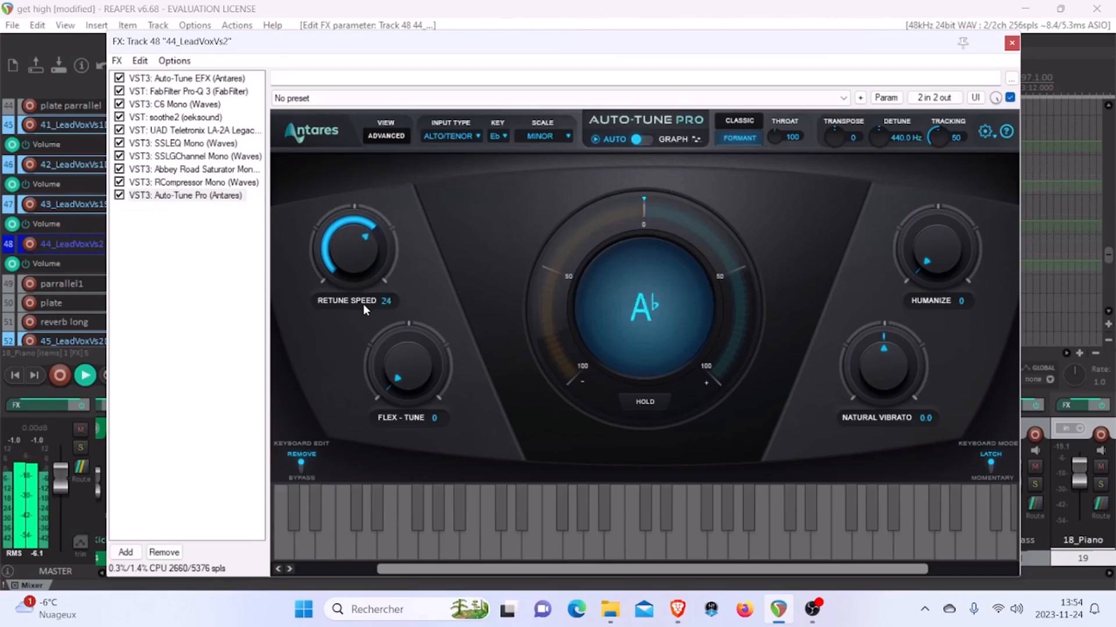
{"action": "left_click_drag", "start_coordinate": [941, 140], "coordinate": [942, 131]}
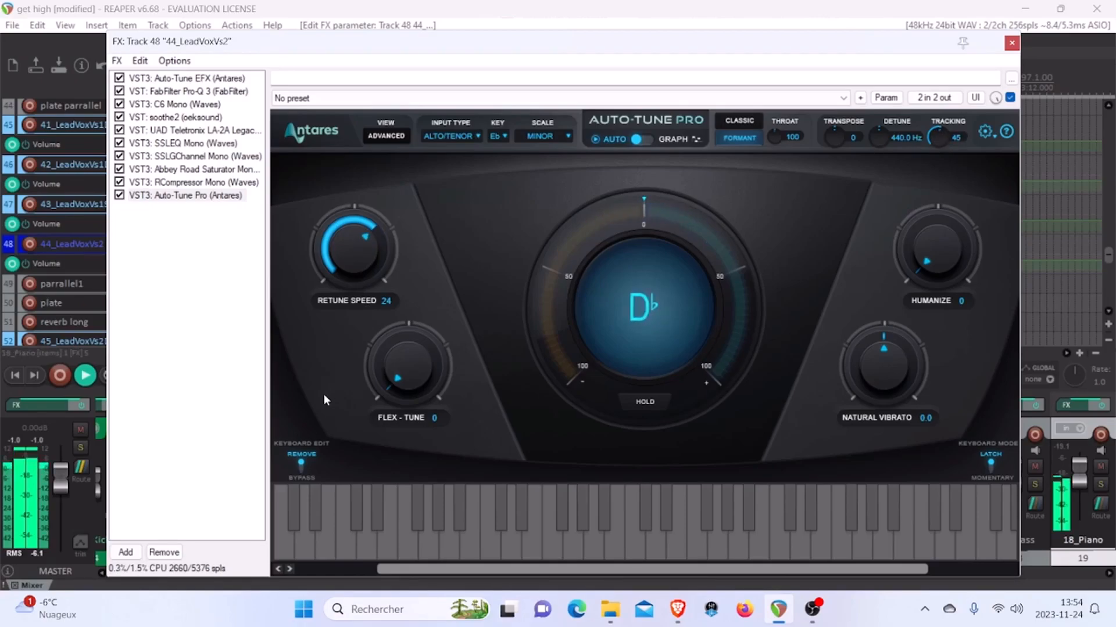
{"action": "left_click_drag", "start_coordinate": [406, 360], "coordinate": [406, 338]}
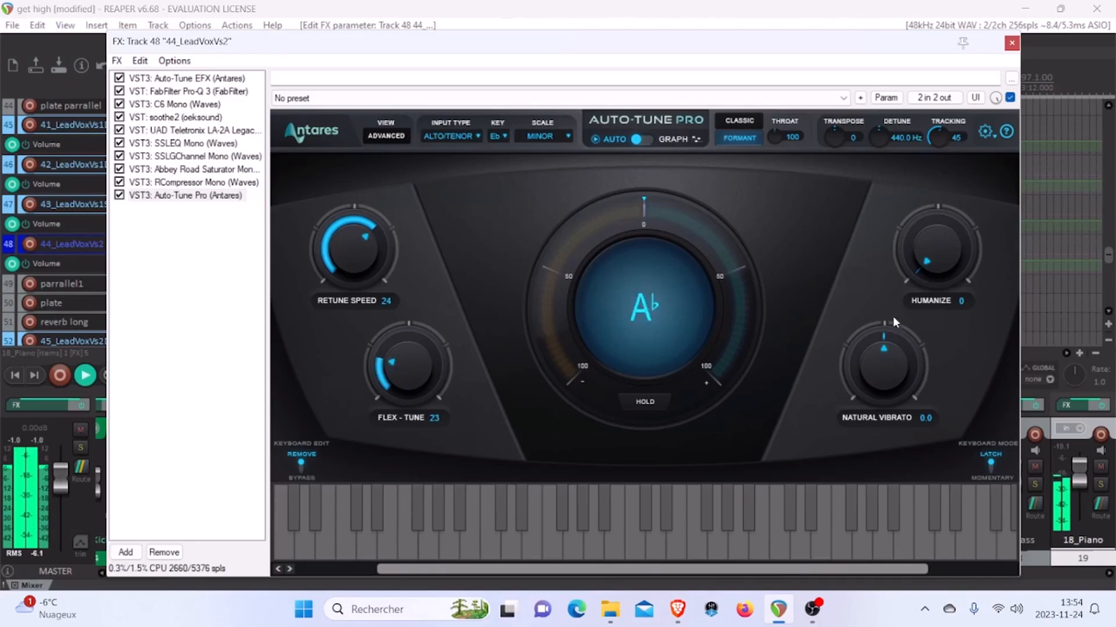
Step: Set Humanize to 6 and natural vibrato to -1.7 during playback, and stop the song
{"action": "left_click_drag", "start_coordinate": [923, 272], "coordinate": [919, 248]}
{"action": "left_click_drag", "start_coordinate": [875, 373], "coordinate": [880, 386]}
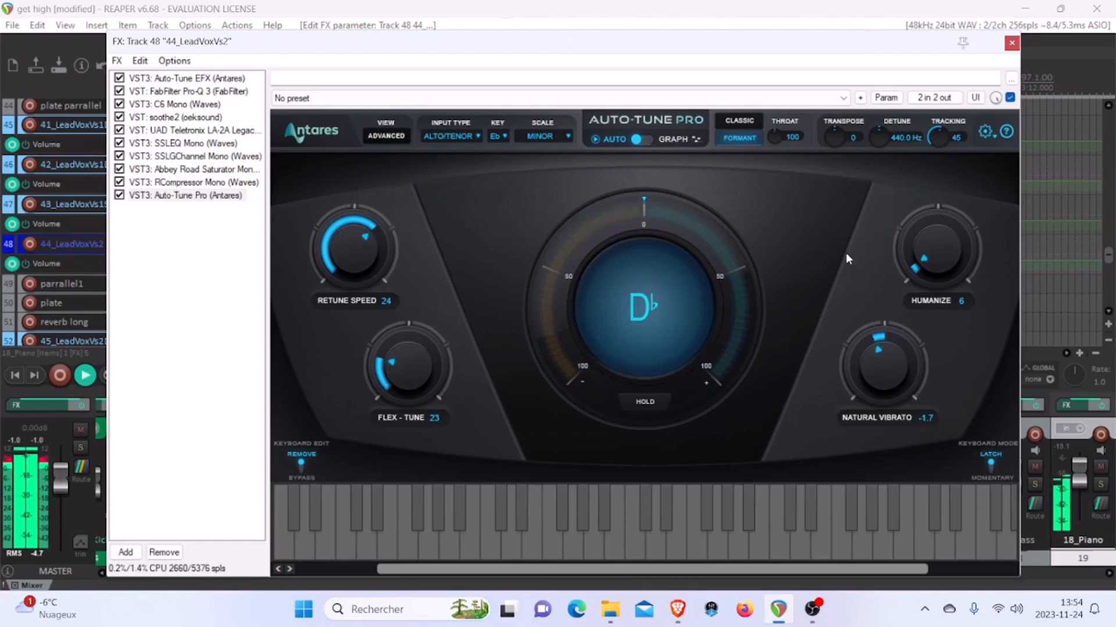
{"action": "key", "text": "space"}
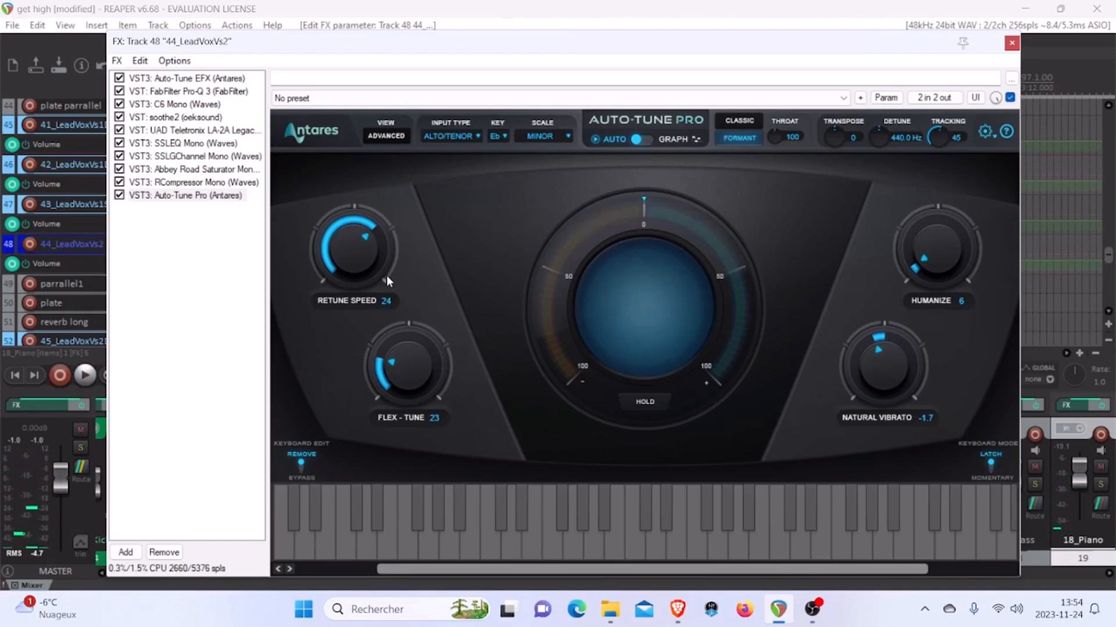